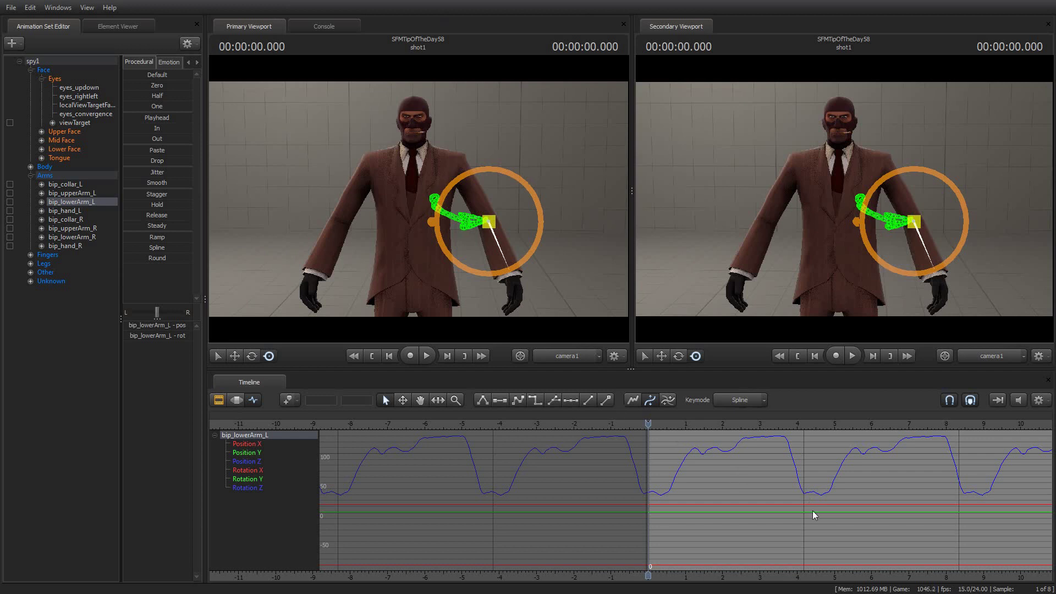
Pan and zoom out the graph editor to show more cycles of the bip_lowerArm_L curve.
middle_drag(795, 581, 685, 526)
scroll(685, 520, down, 2)
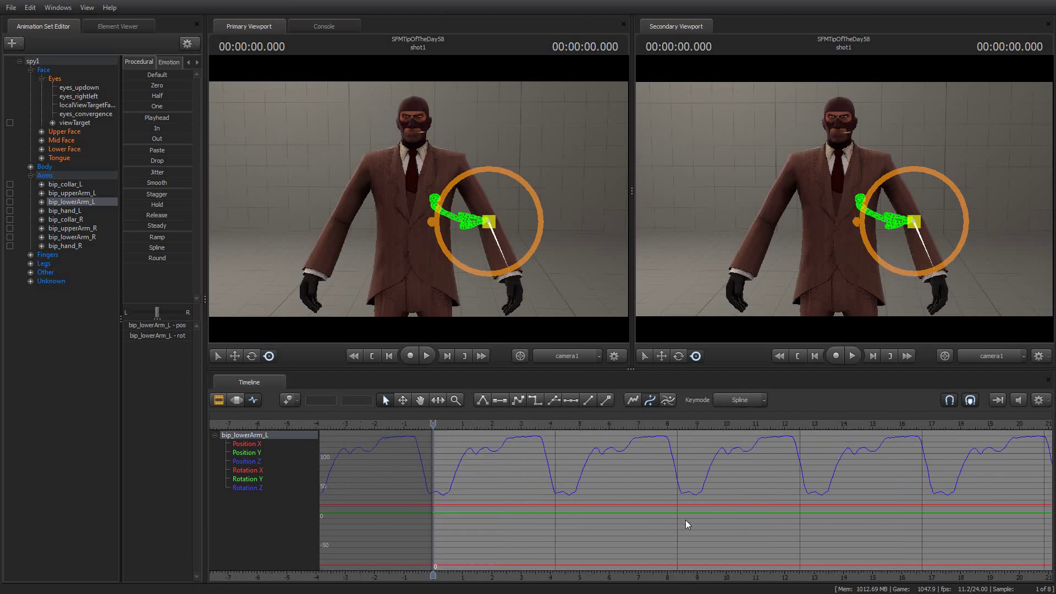
scroll(688, 506, down, 1)
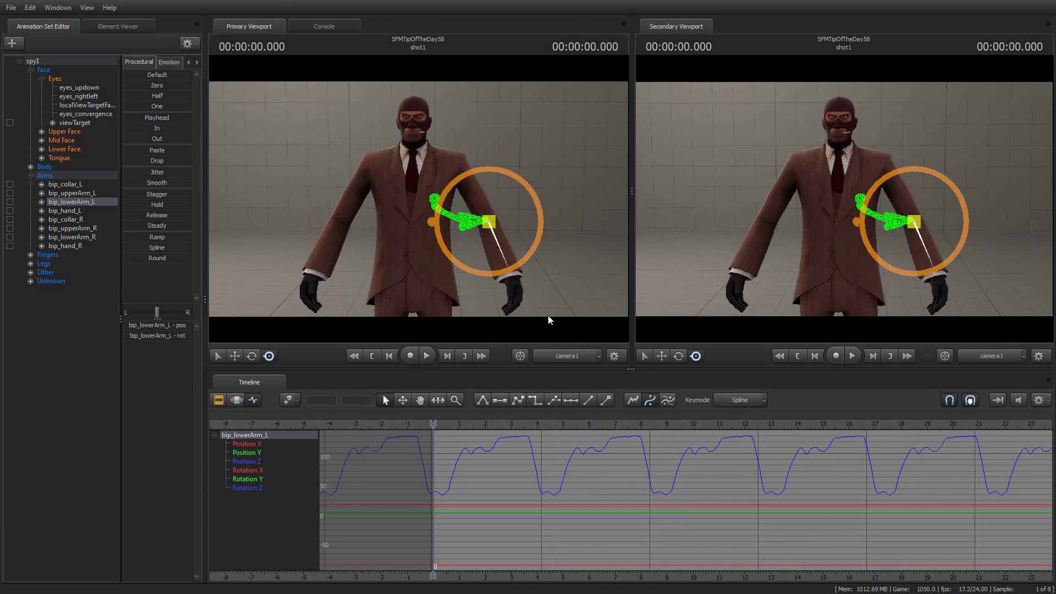
Preview the Spy taunt, then replay it from the start and pause at 00:00:03.083.
click(426, 356)
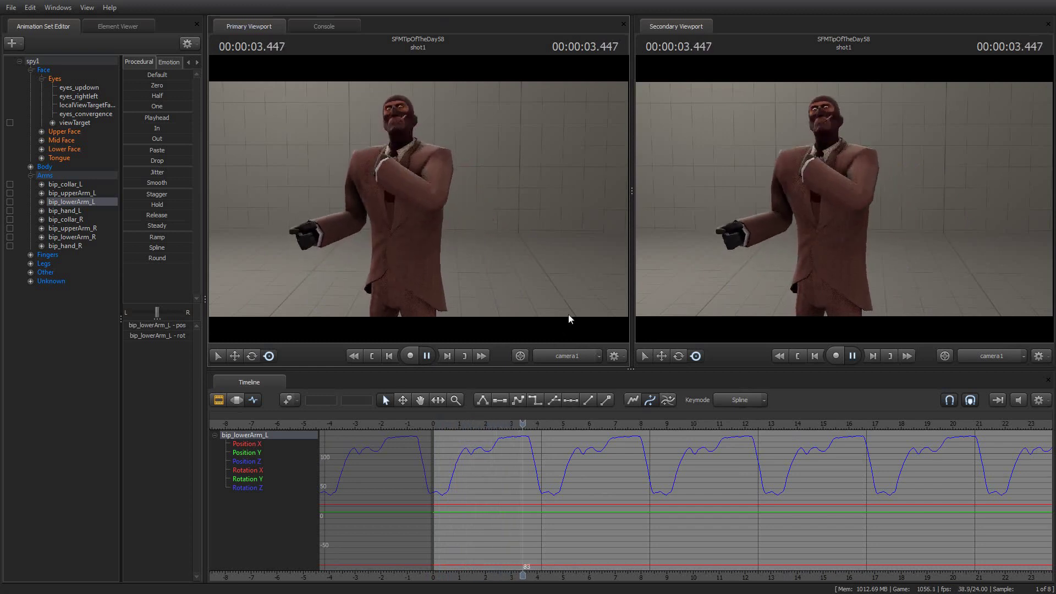
key(space)
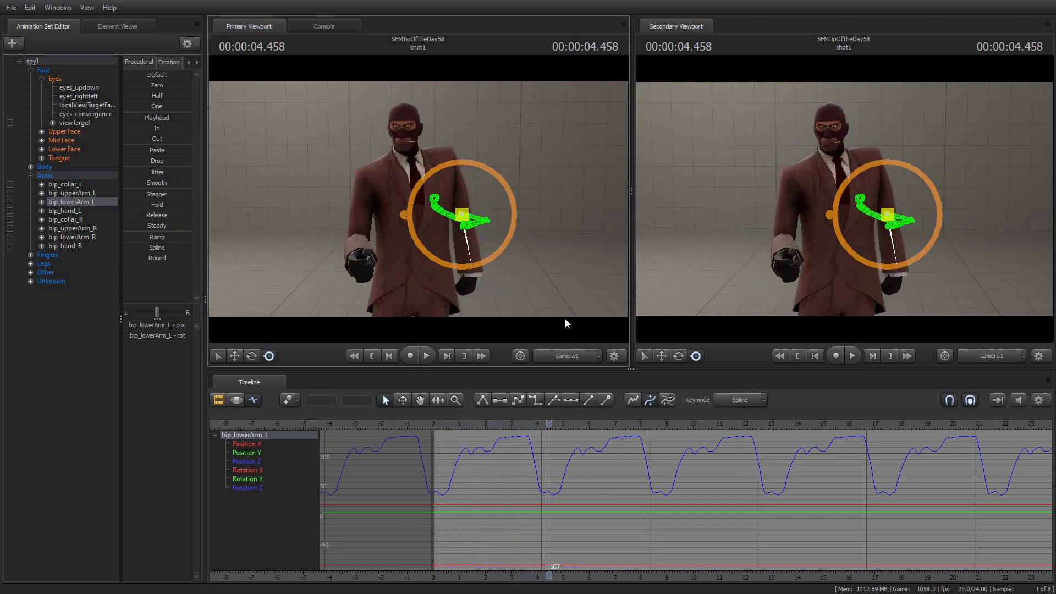
key(Home)
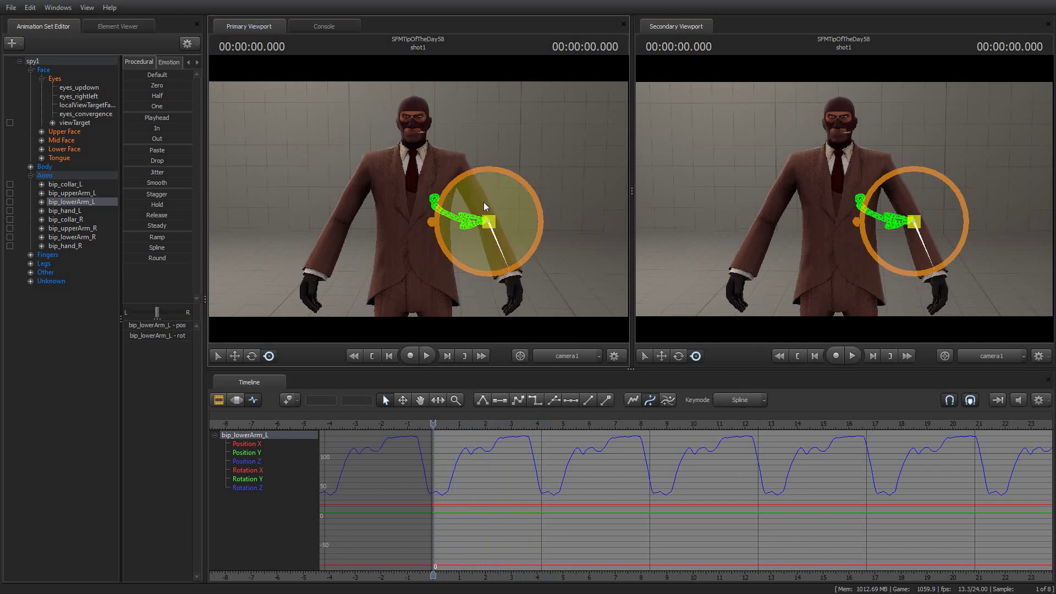
key(space)
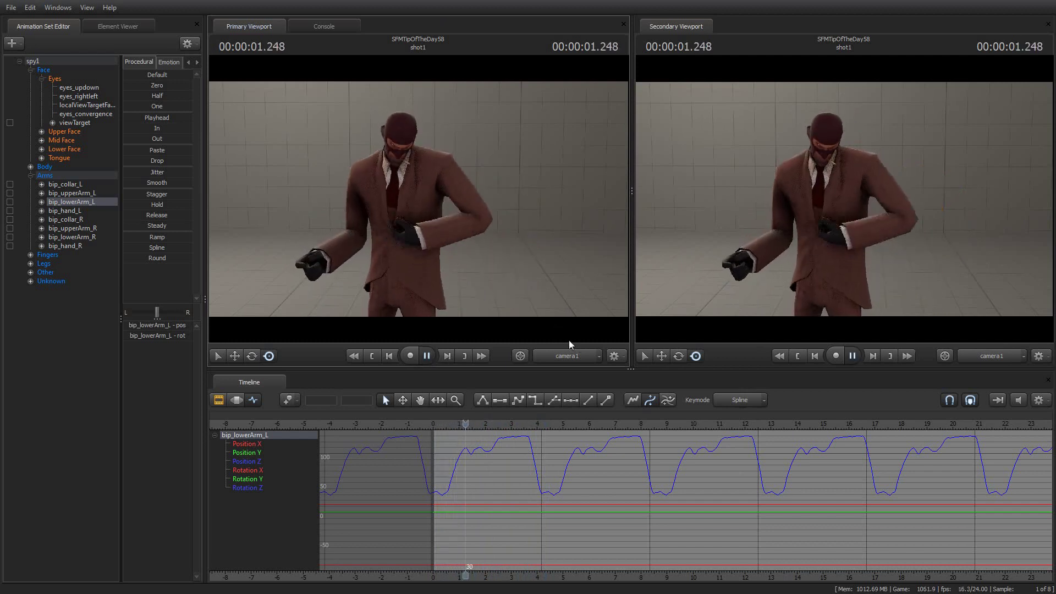
key(space)
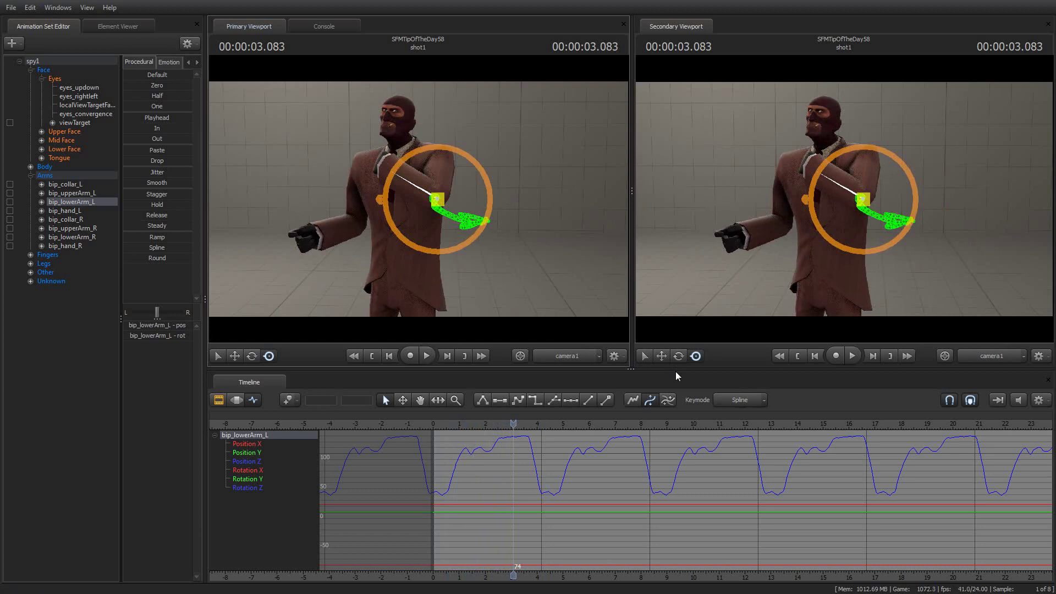
key(Home)
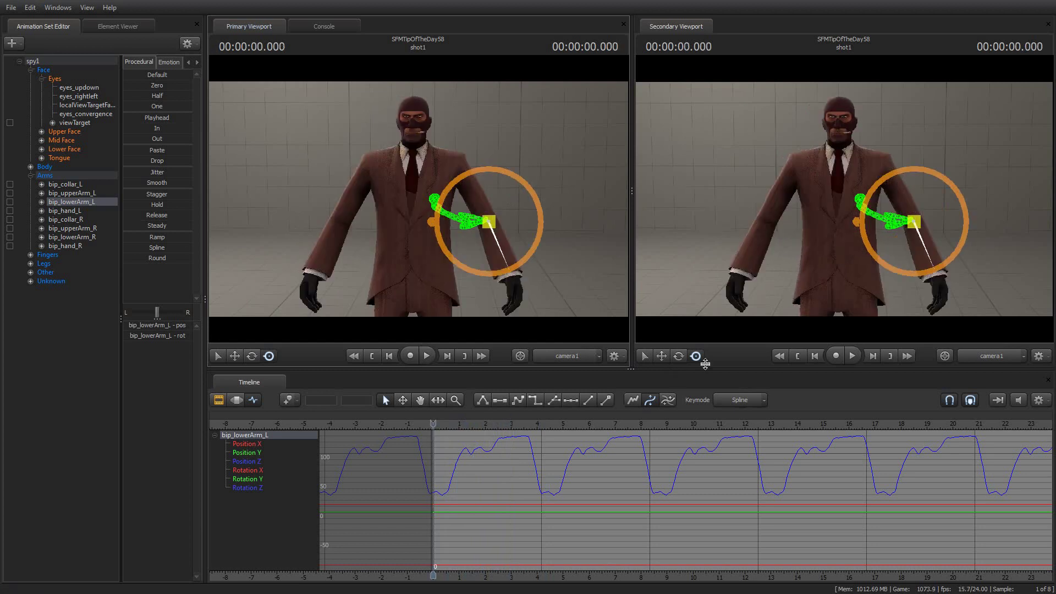
drag(436, 425, 553, 432)
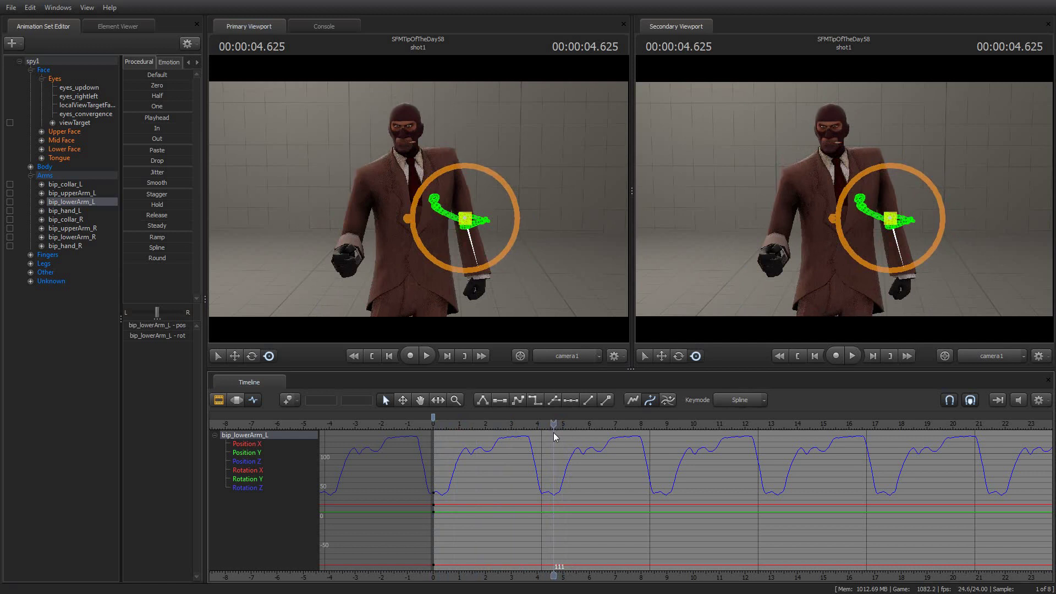
key(Delete)
key(Home)
key(space)
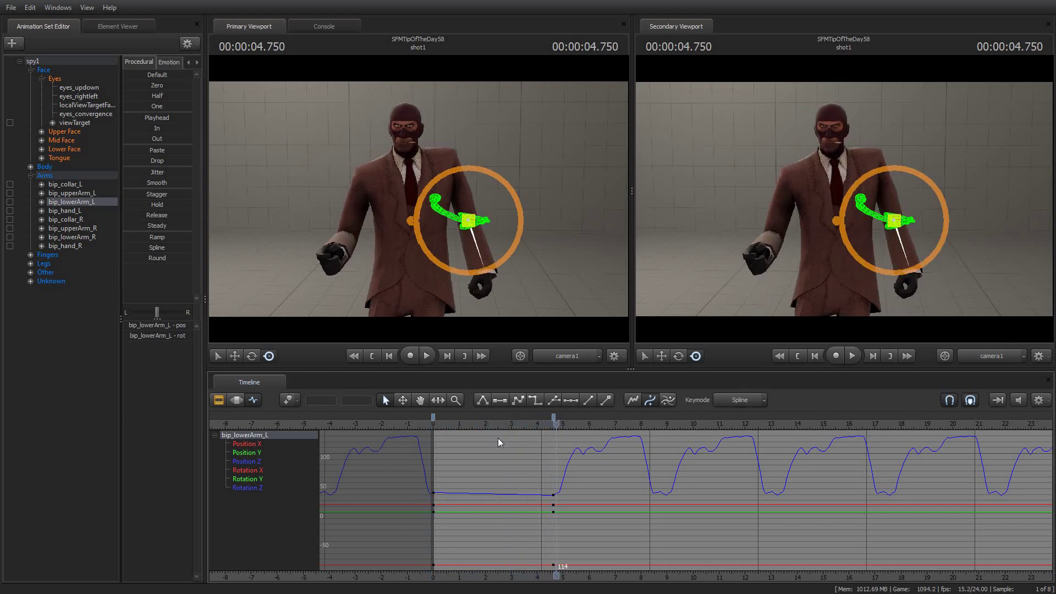
key(ctrl+z)
key(Home)
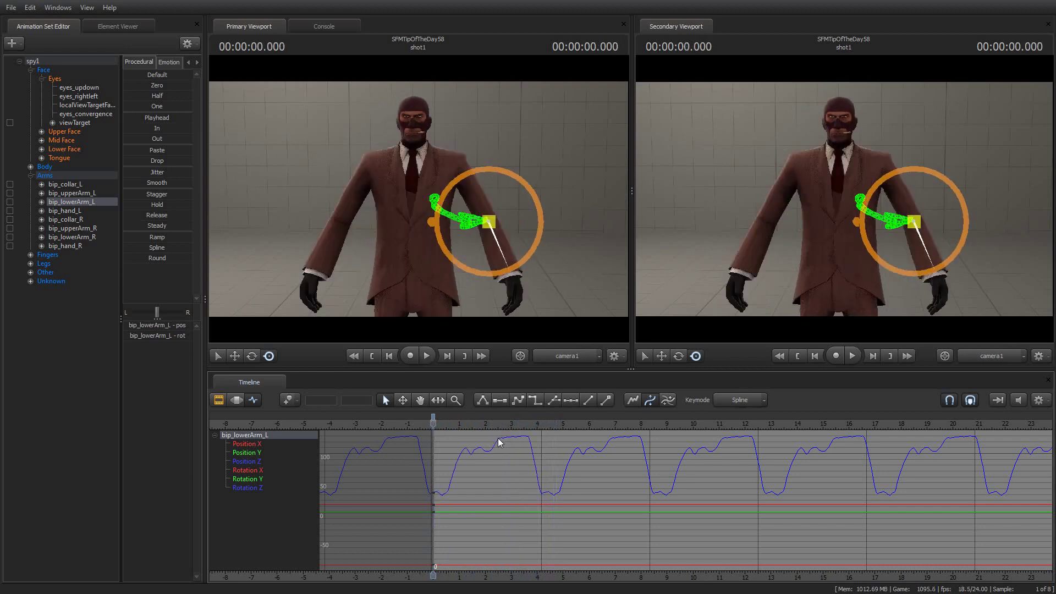
Turn on offset mode, scrub to about 3.3 s, then select the key at frame 151.
click(633, 402)
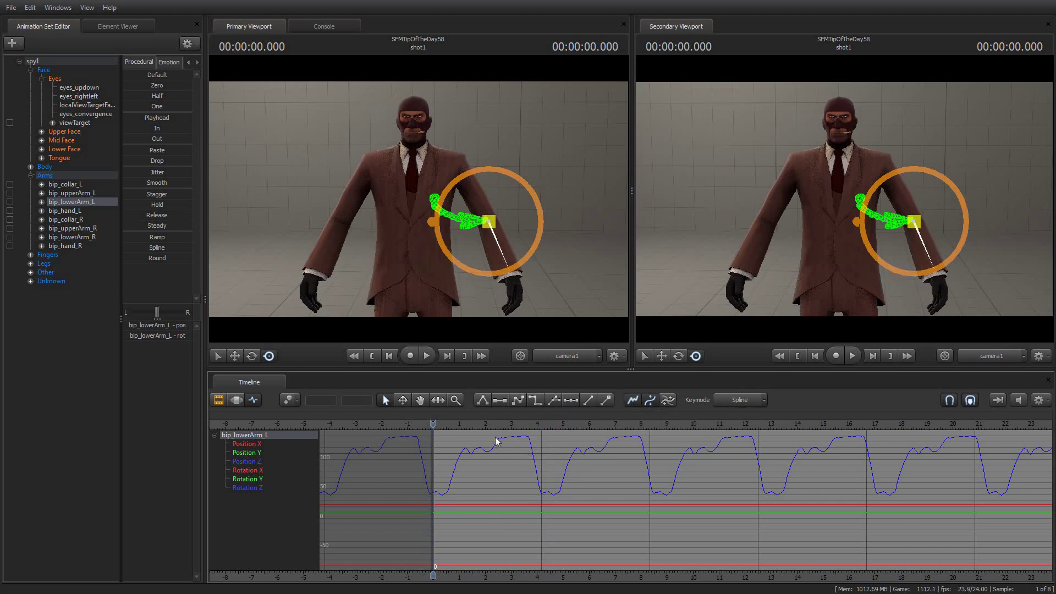
drag(432, 422, 653, 425)
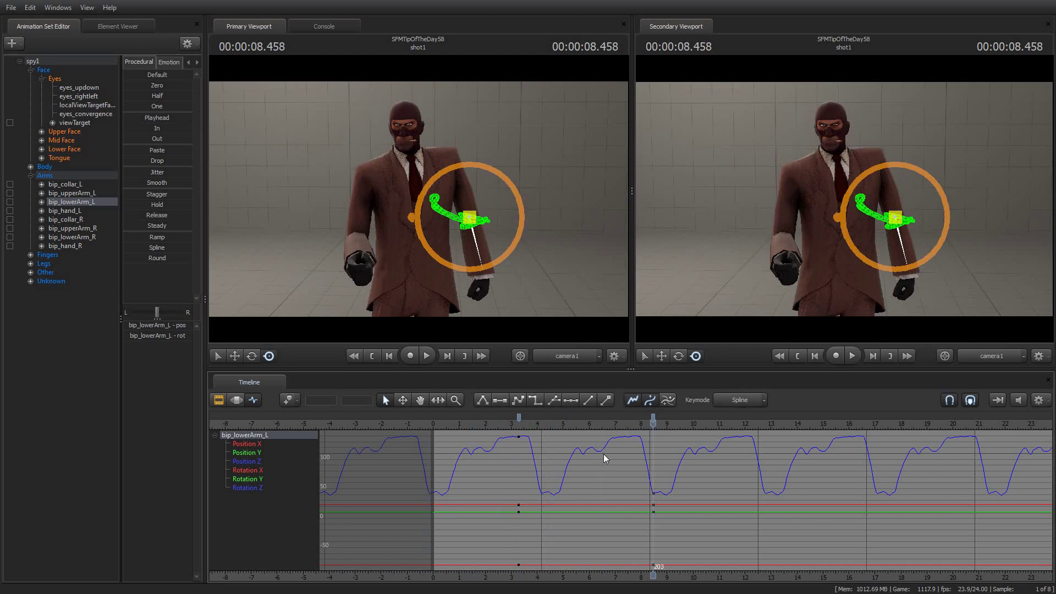
scroll(592, 484, up, 3)
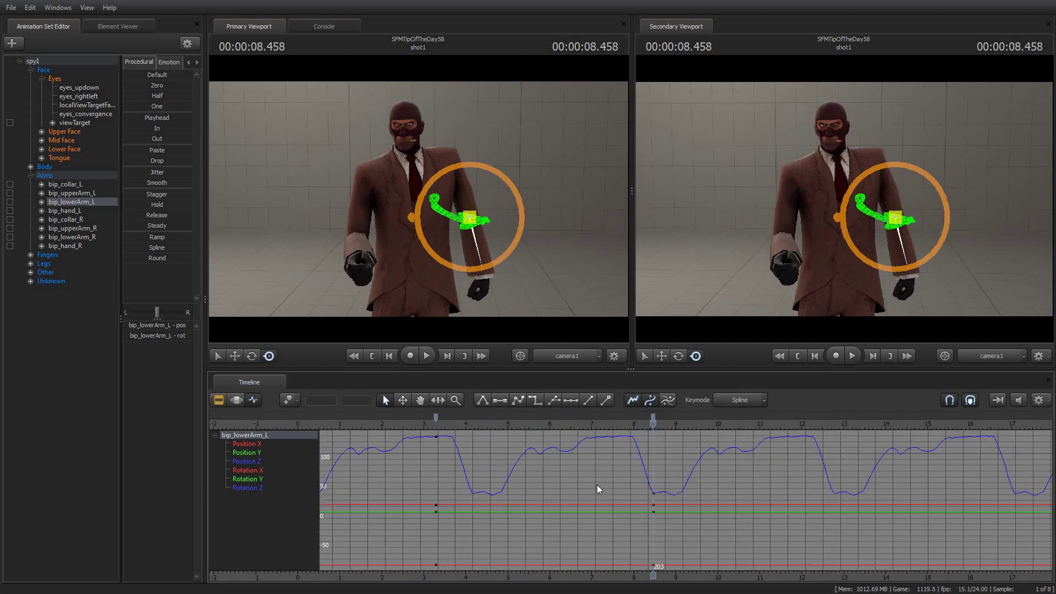
click(571, 424)
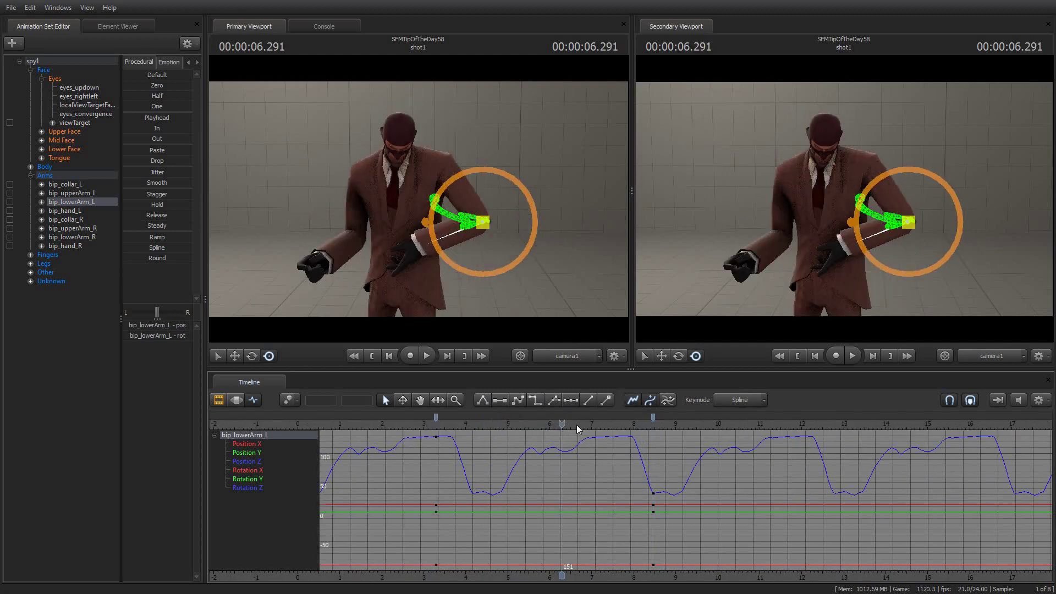
click(562, 450)
Lower the frame 151 key to about 67.54 and reshape the curve with its tangent handle.
drag(561, 452, 565, 473)
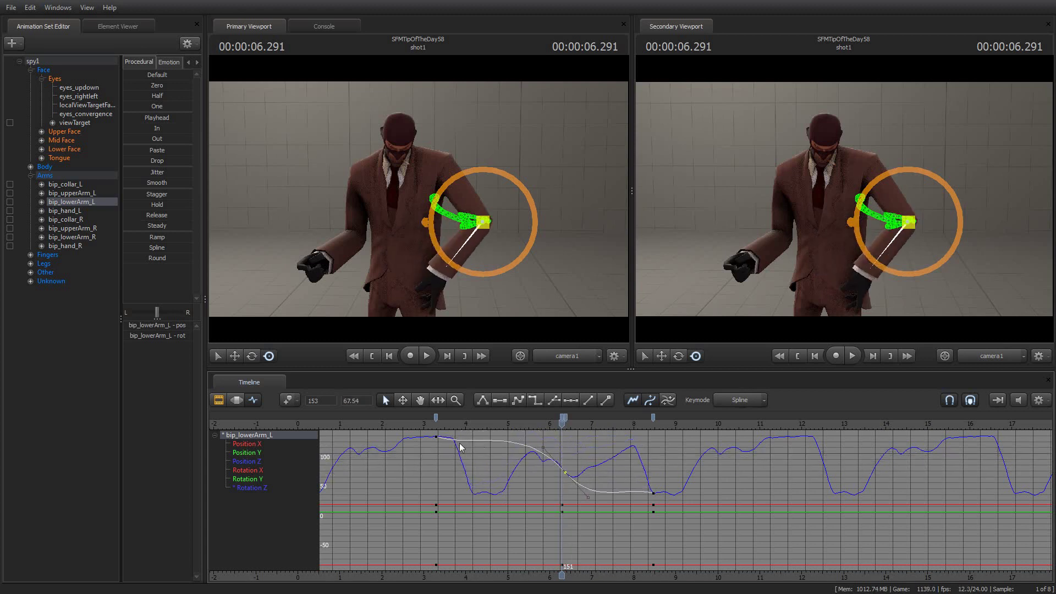
click(588, 497)
mouse_move(588, 498)
mouse_down()
mouse_move(598, 476)
mouse_move(569, 525)
mouse_move(583, 501)
mouse_up()
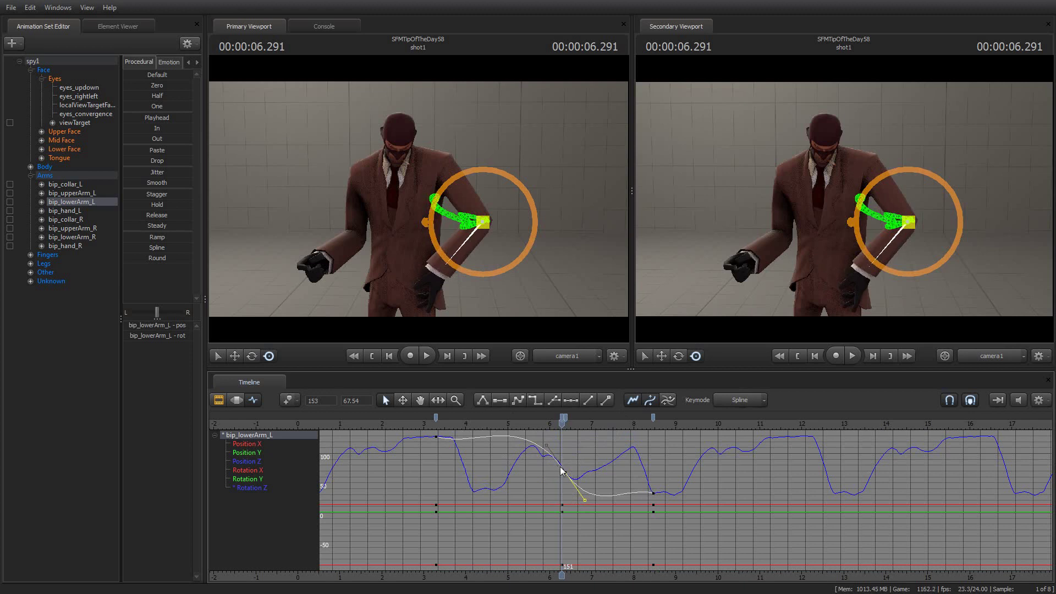
Delete the frame 151 key, then undo until it returns to 104.04.
scroll(553, 487, up, 5)
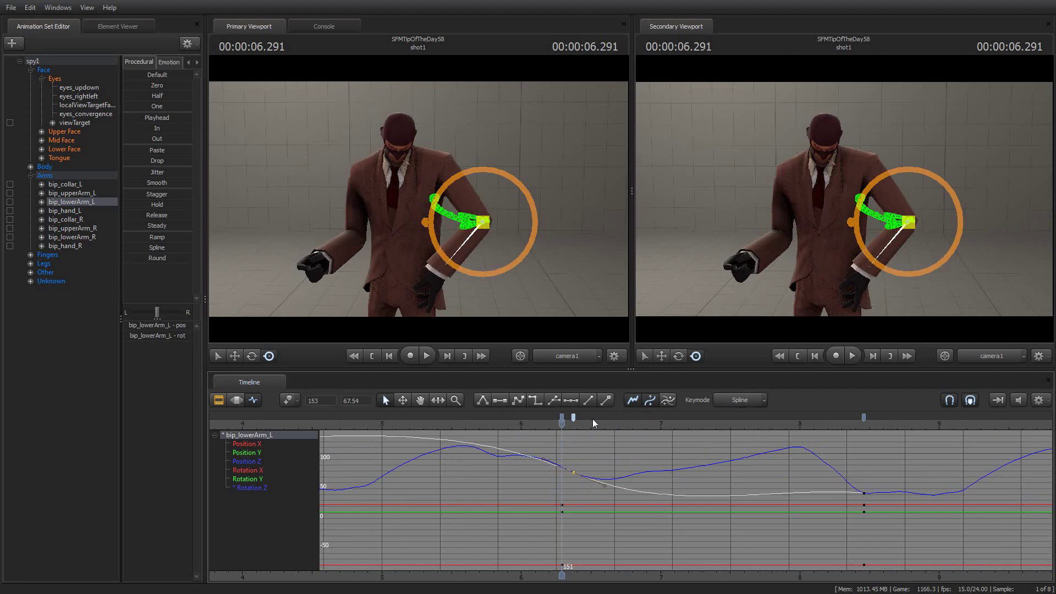
key(Delete)
scroll(605, 475, down, 4)
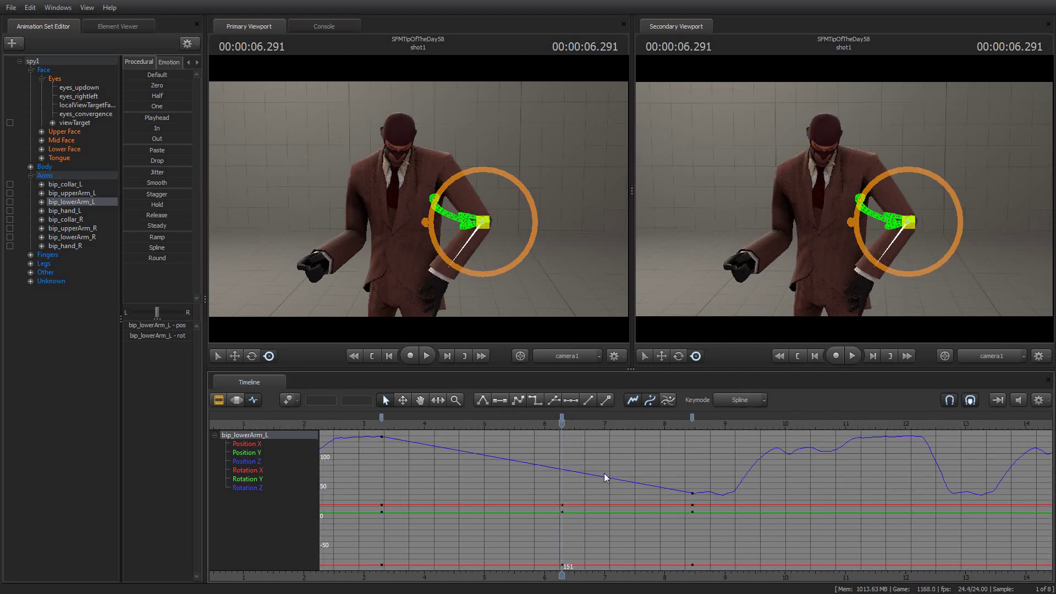
key(ctrl+z)
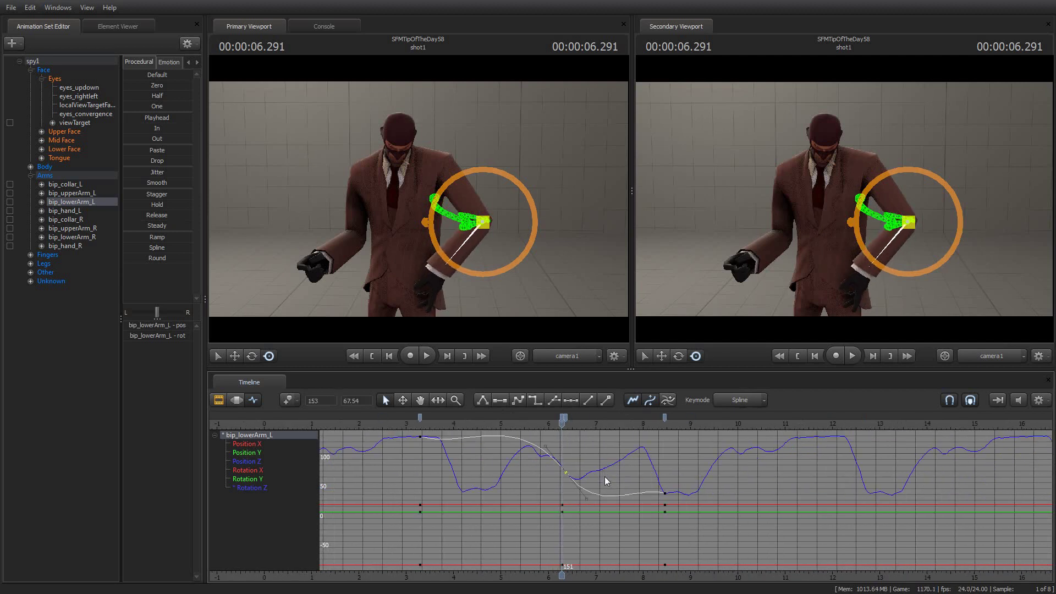
key(ctrl+z)
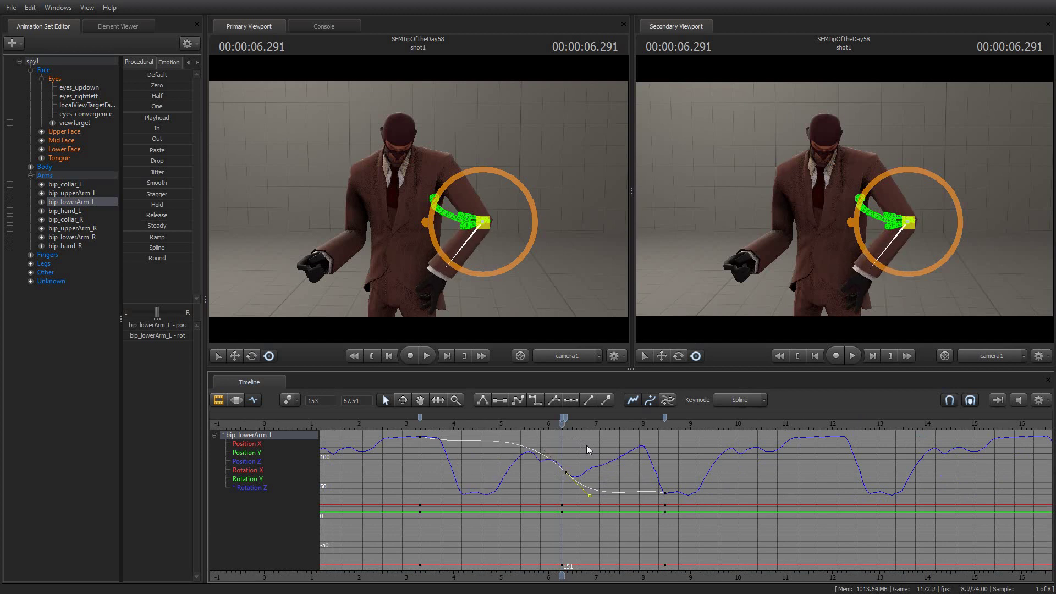
key(ctrl+z)
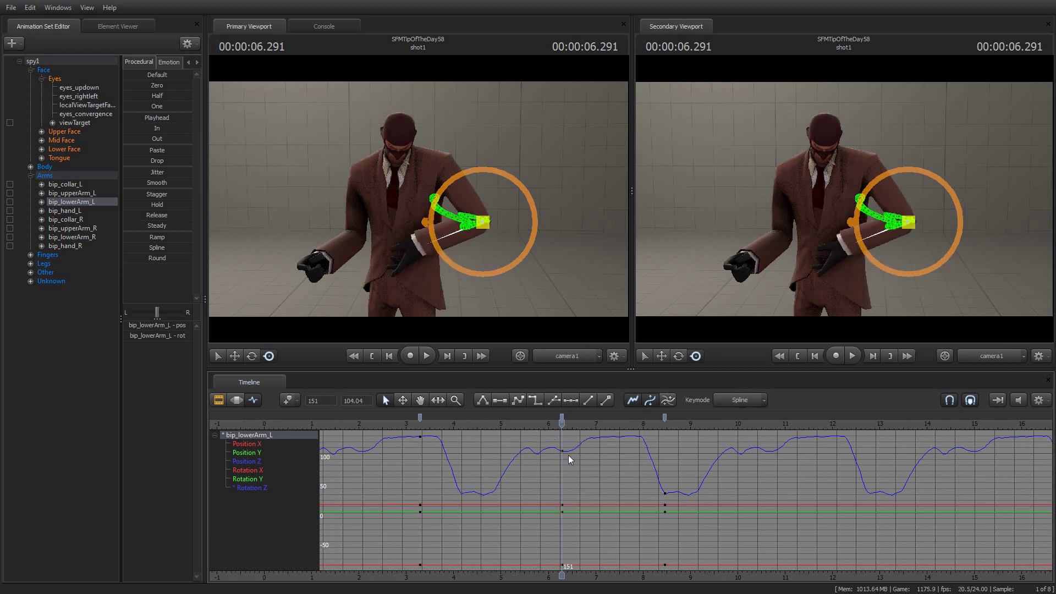
Nudge the frame 151 key lower, frame the curve's keys, and select only the frame 151 key.
drag(561, 450, 579, 484)
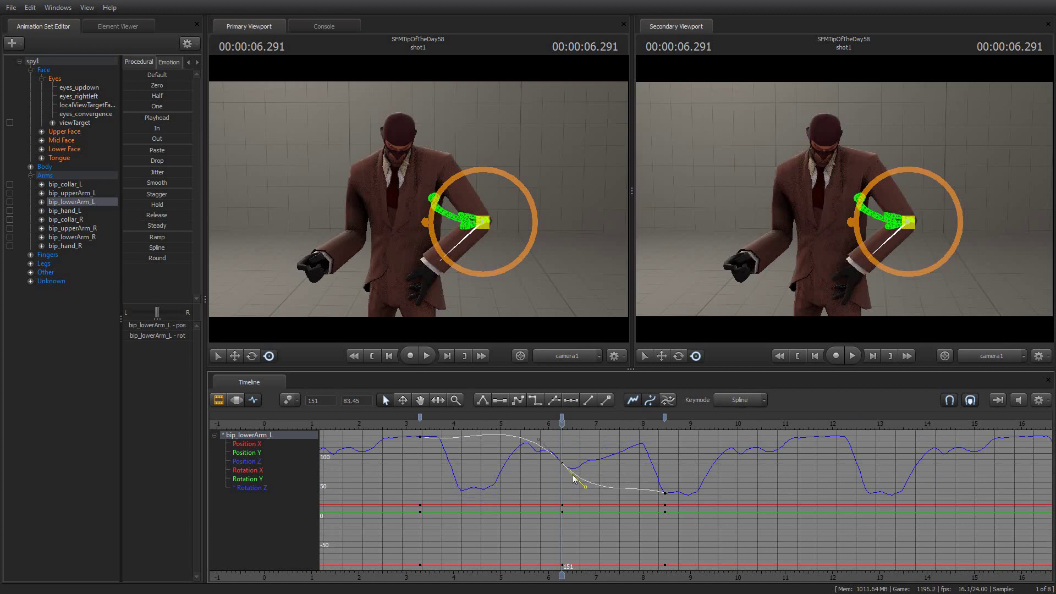
drag(405, 438, 699, 505)
key(f)
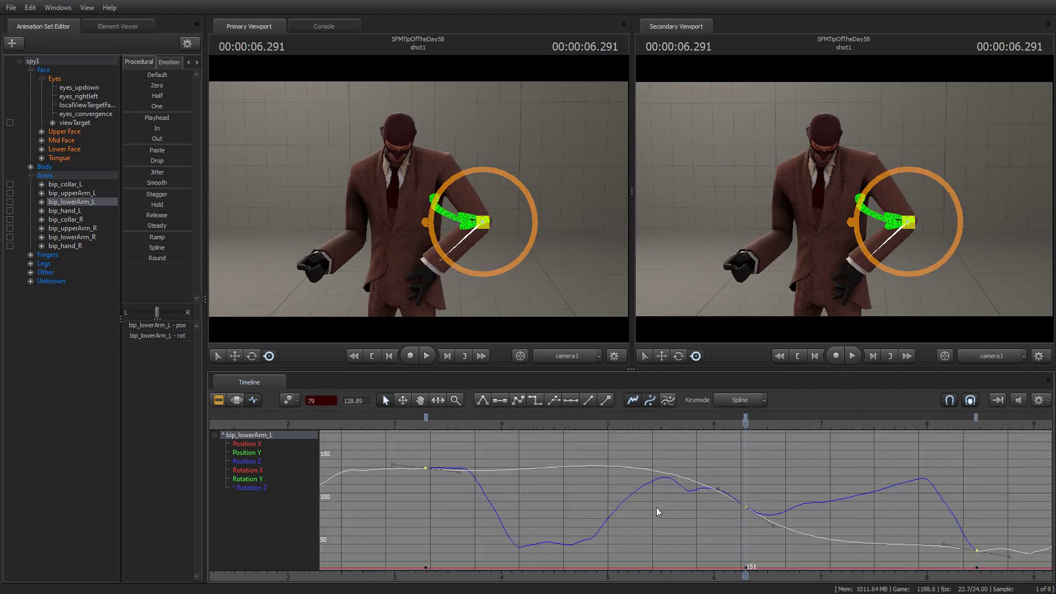
click(744, 507)
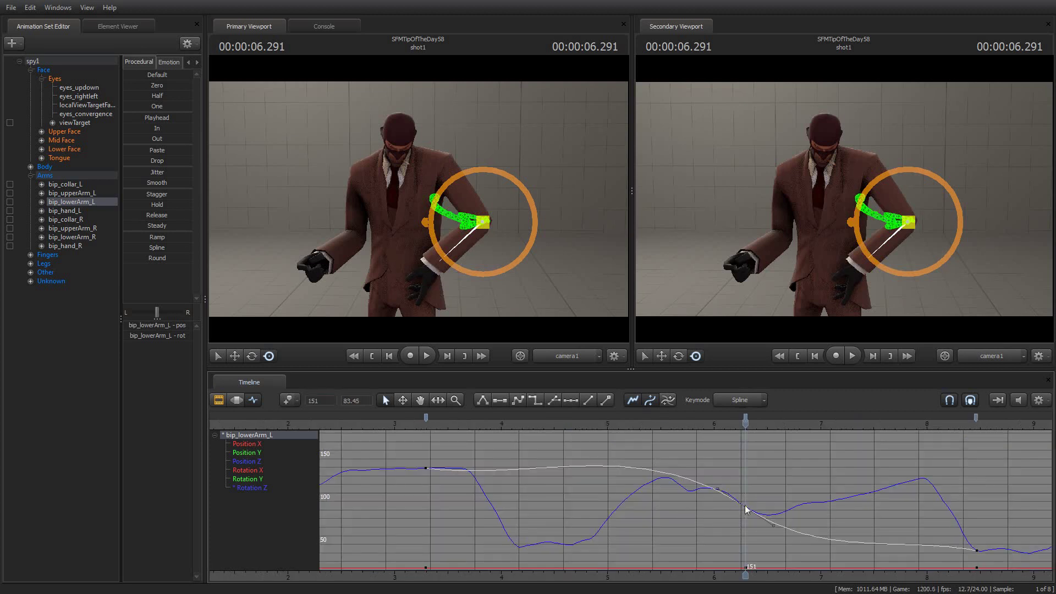
Try Flat, Step and Linear tangents on the frame 151 key, then switch to spline tangents.
click(499, 400)
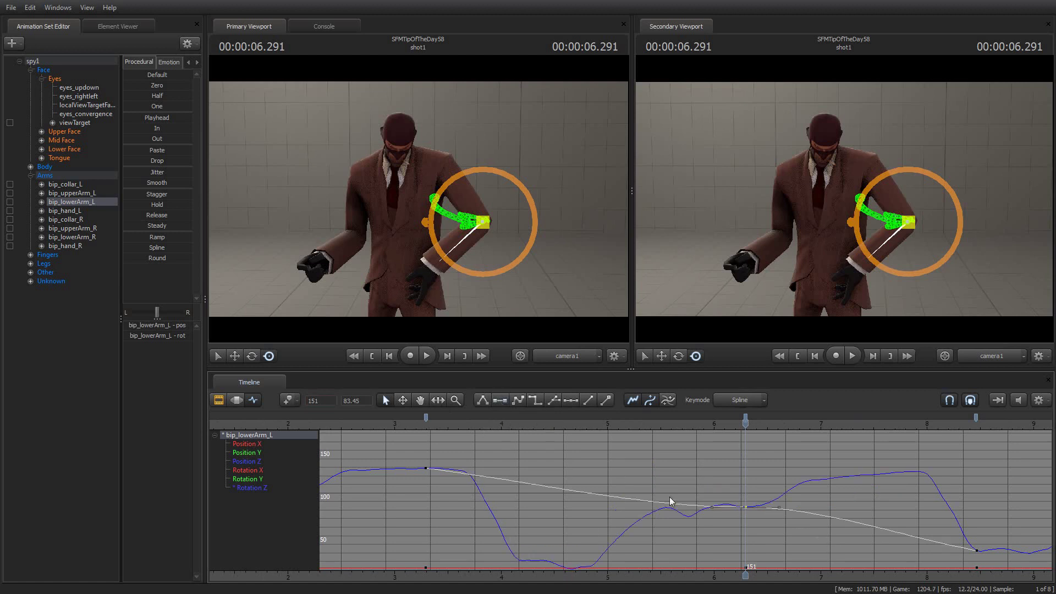
click(535, 400)
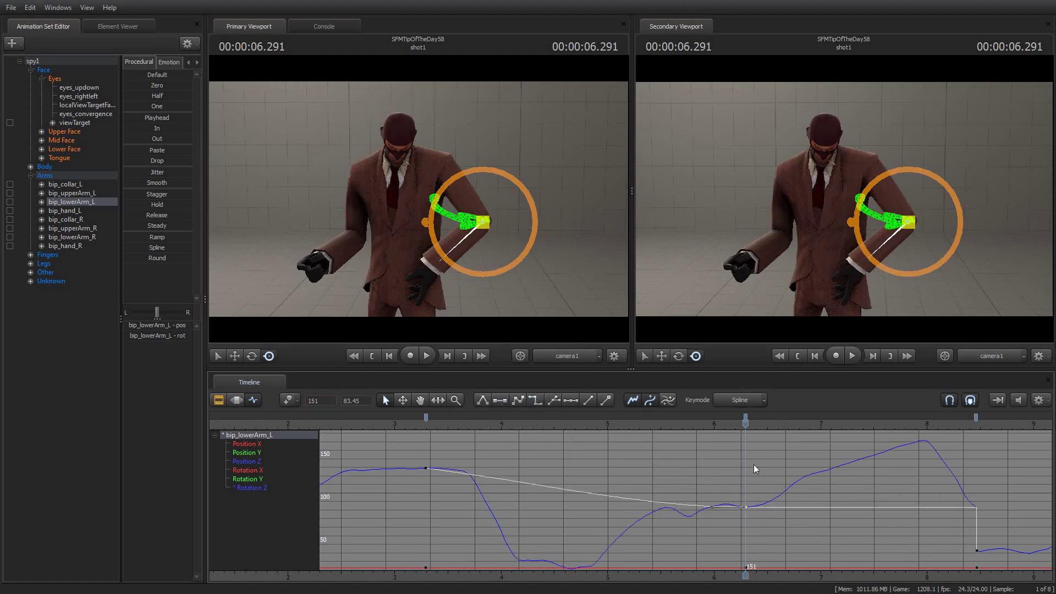
click(481, 401)
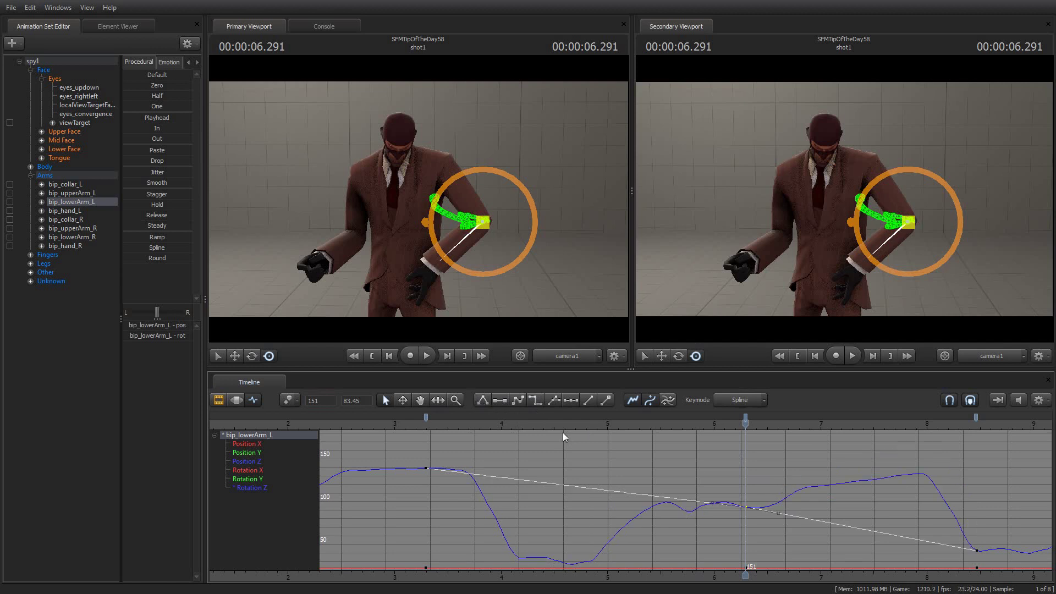
click(589, 400)
Drag the frame 151 key's outgoing tangent upward so the curve peaks higher afterward.
click(823, 521)
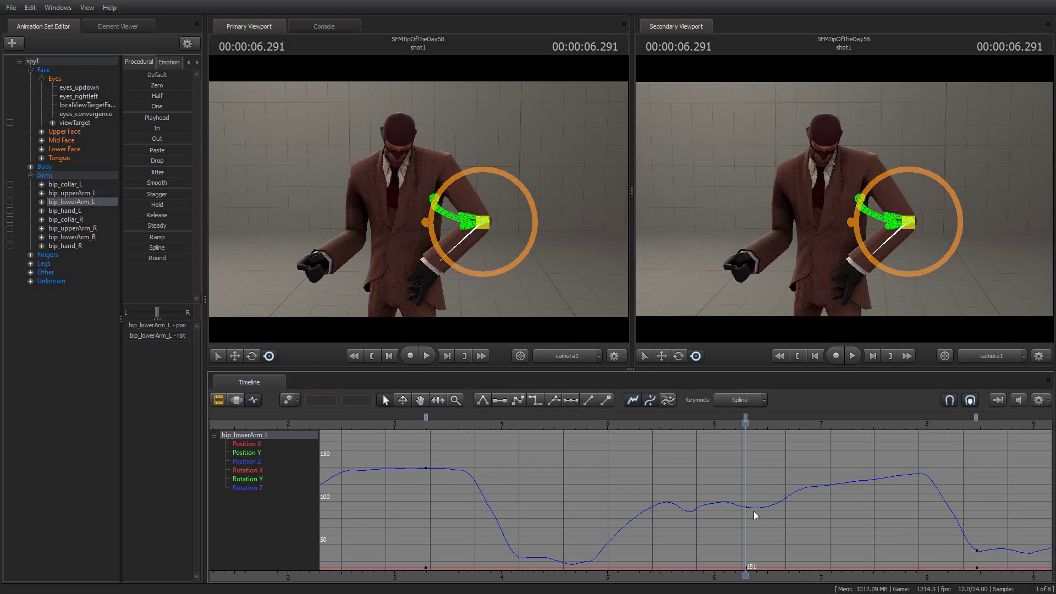
click(746, 507)
click(823, 520)
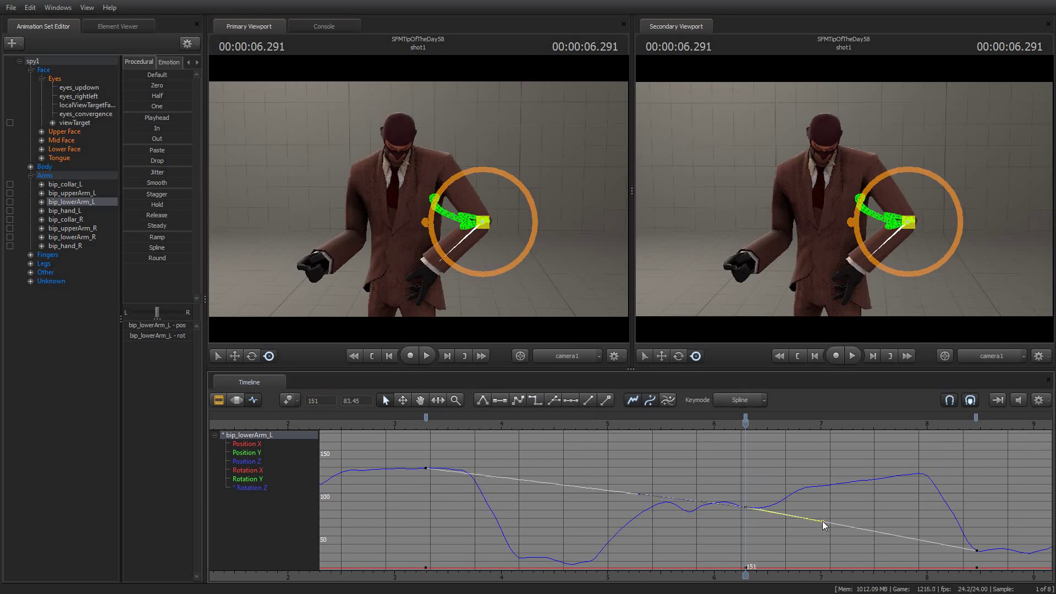
drag(823, 520, 898, 465)
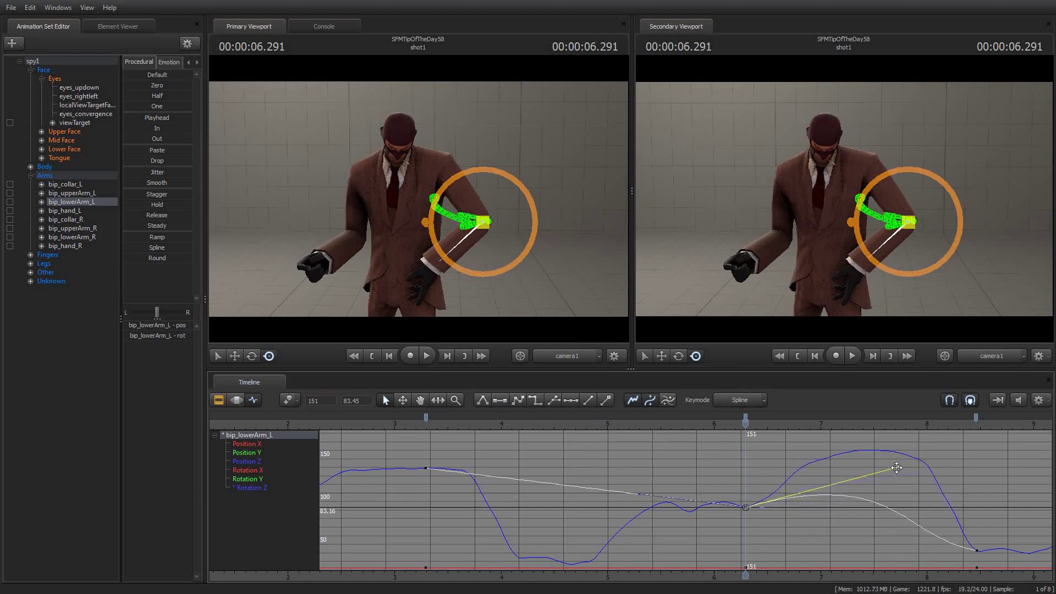
drag(896, 467, 858, 474)
Play the animation from about 2.9 s to review the raised curve.
click(384, 420)
key(space)
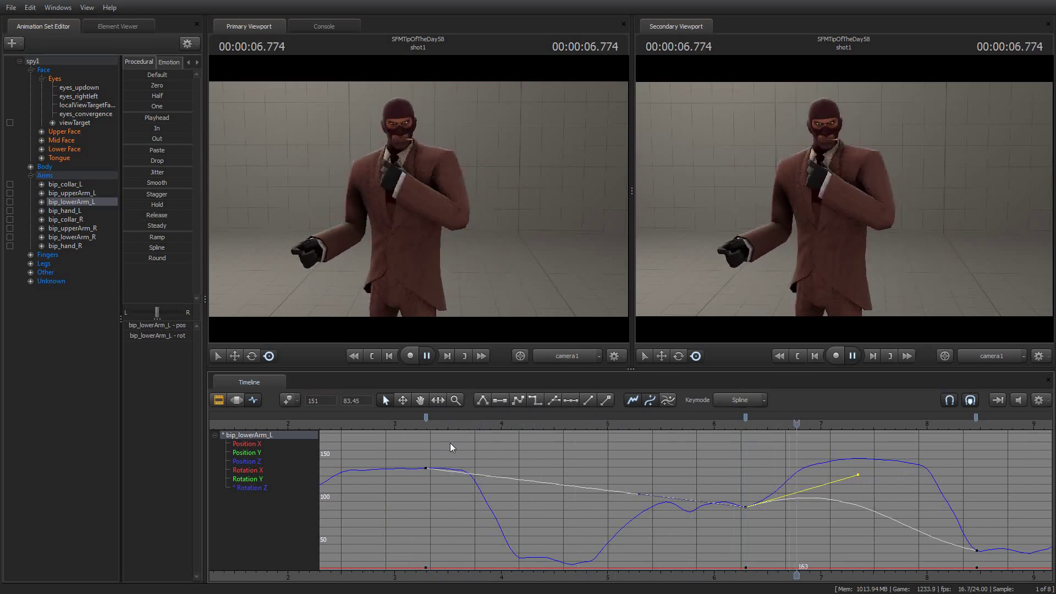
key(space)
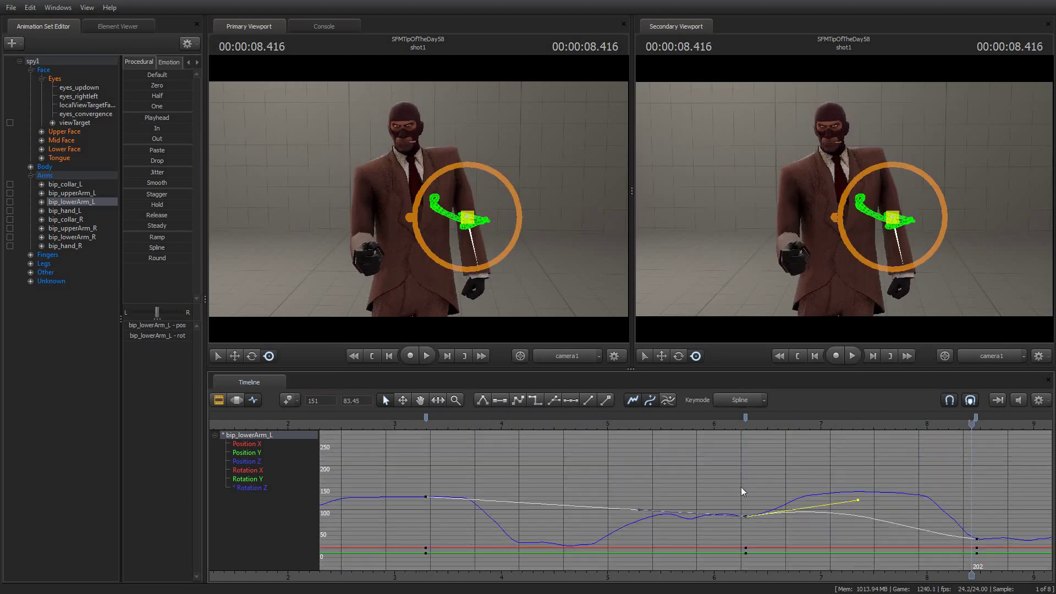
Flatten the 6.3 s keys, drag the Rotation Z tangent down into a cusp, and replay from 3.5 s.
click(744, 419)
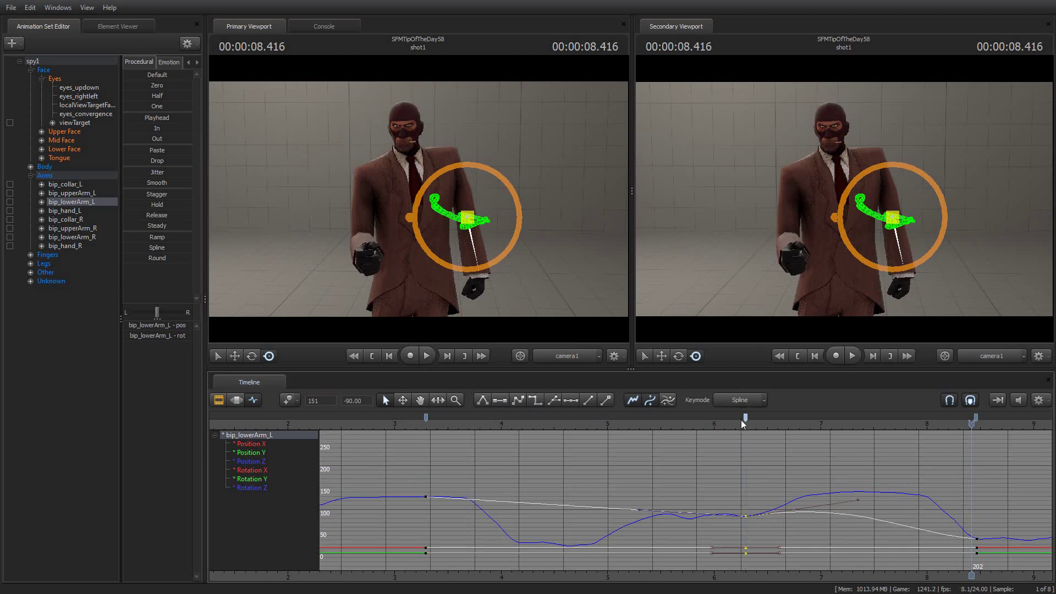
click(498, 400)
drag(822, 516, 748, 541)
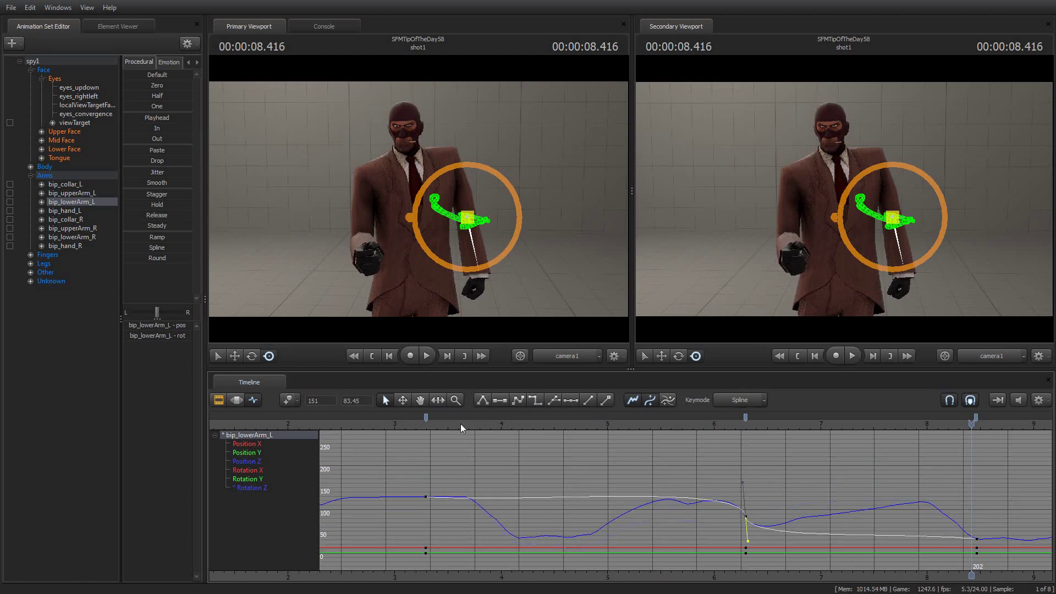
click(414, 424)
key(space)
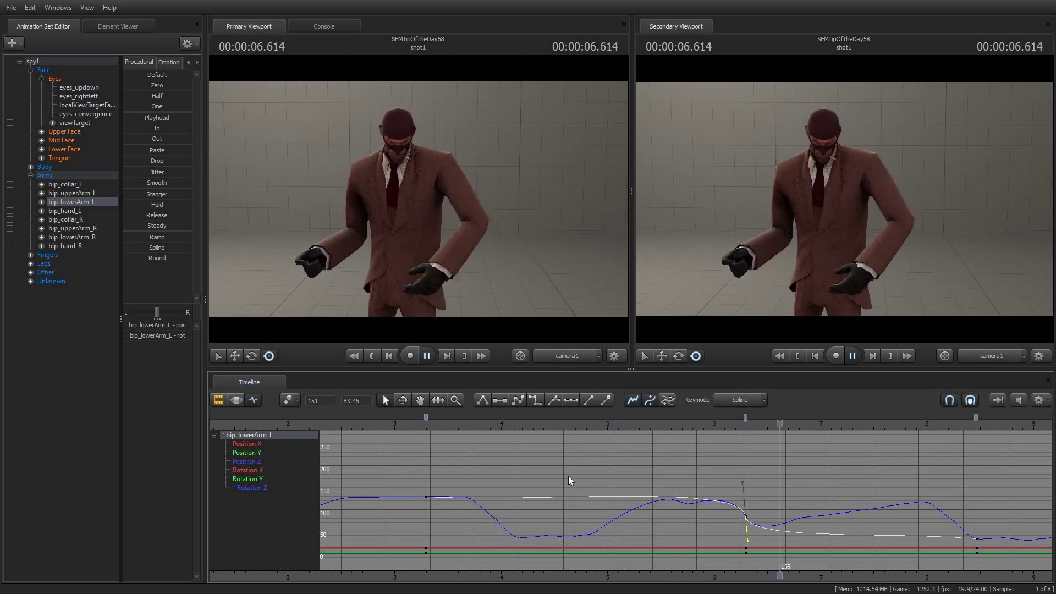
key(space)
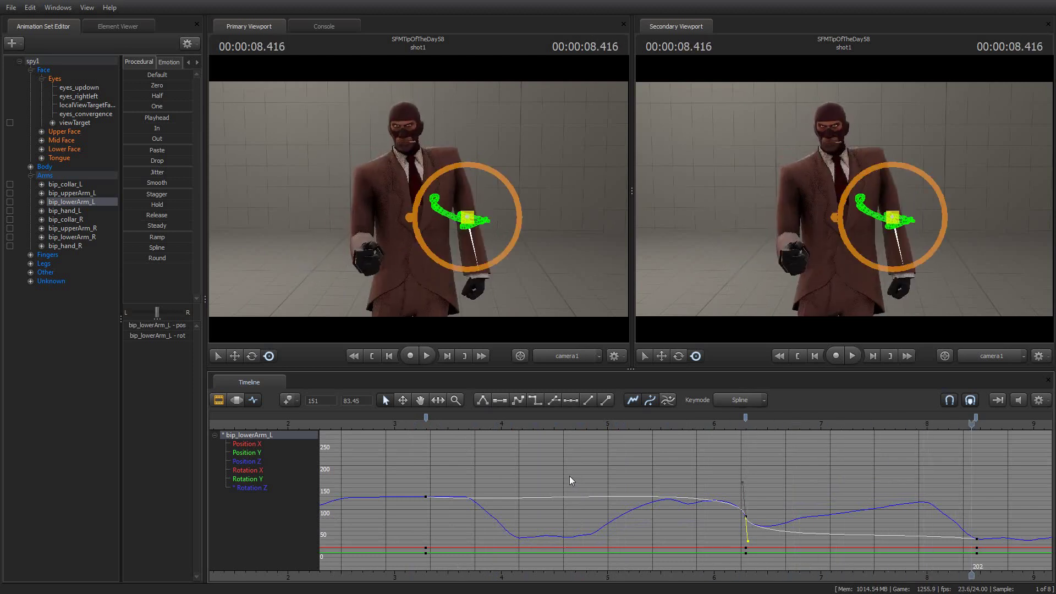
Zoom the graph editor out until the lower-arm curves show looping before and after the shot.
ctrl+scroll(708, 500, up, 3)
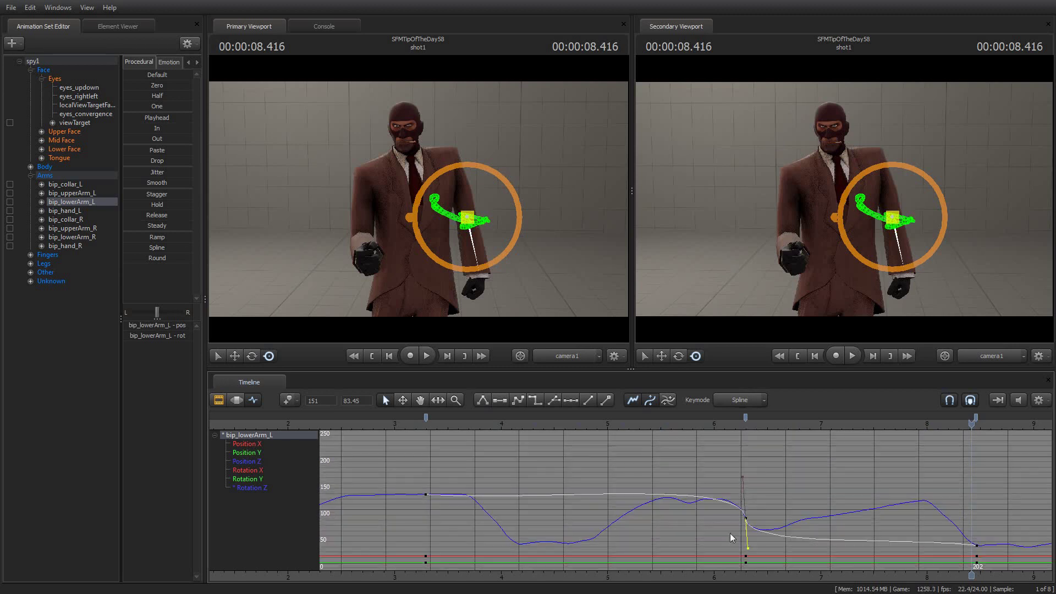
scroll(701, 516, down, 6)
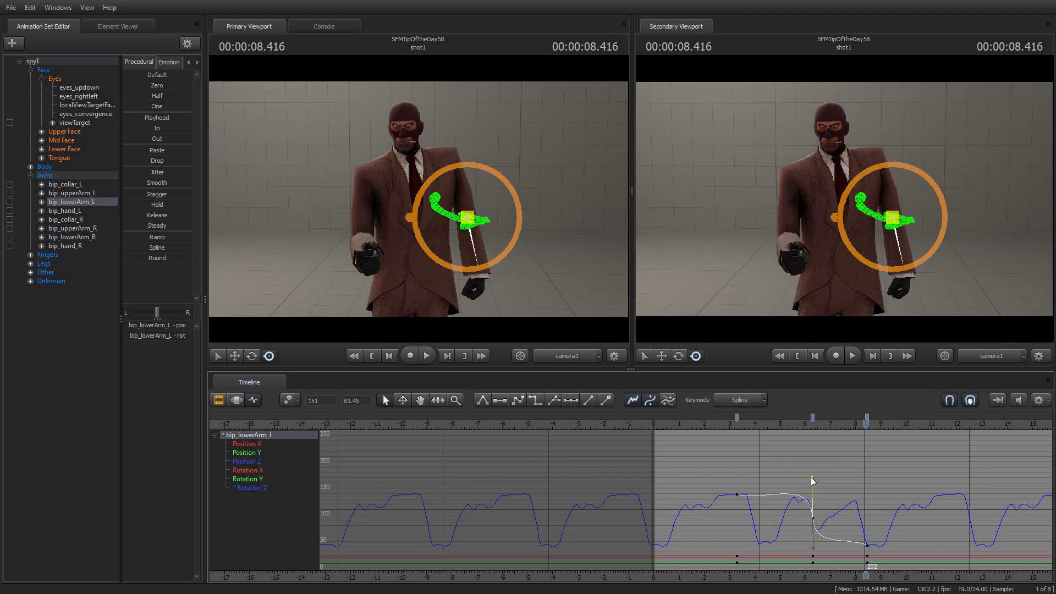
Tilt the key's tangent diagonally, then delete the keys at the 6.3 s and 3.3 s bookmarks.
drag(811, 476, 789, 484)
click(813, 420)
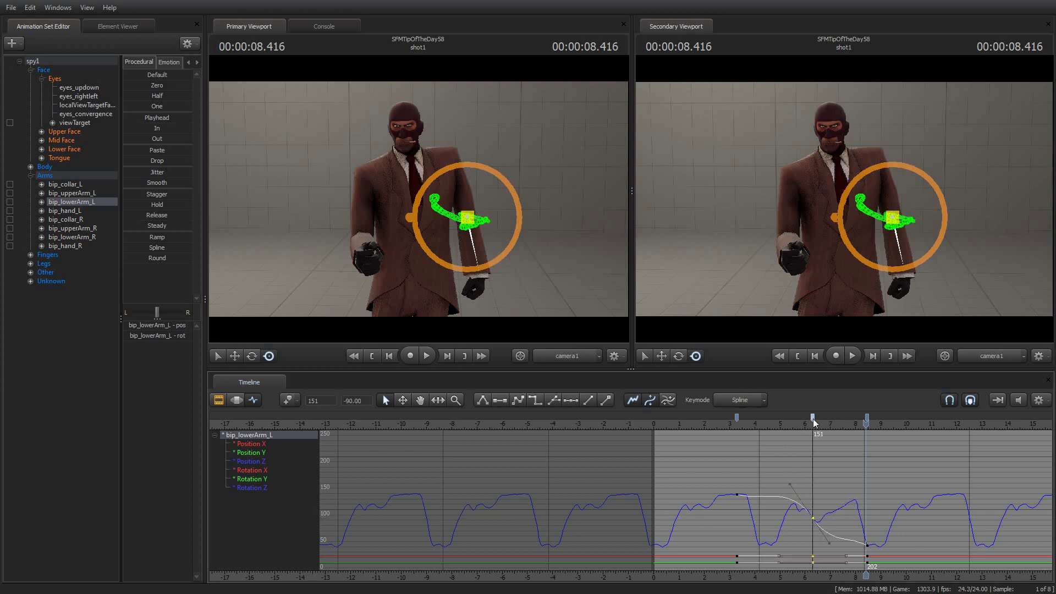
key(Delete)
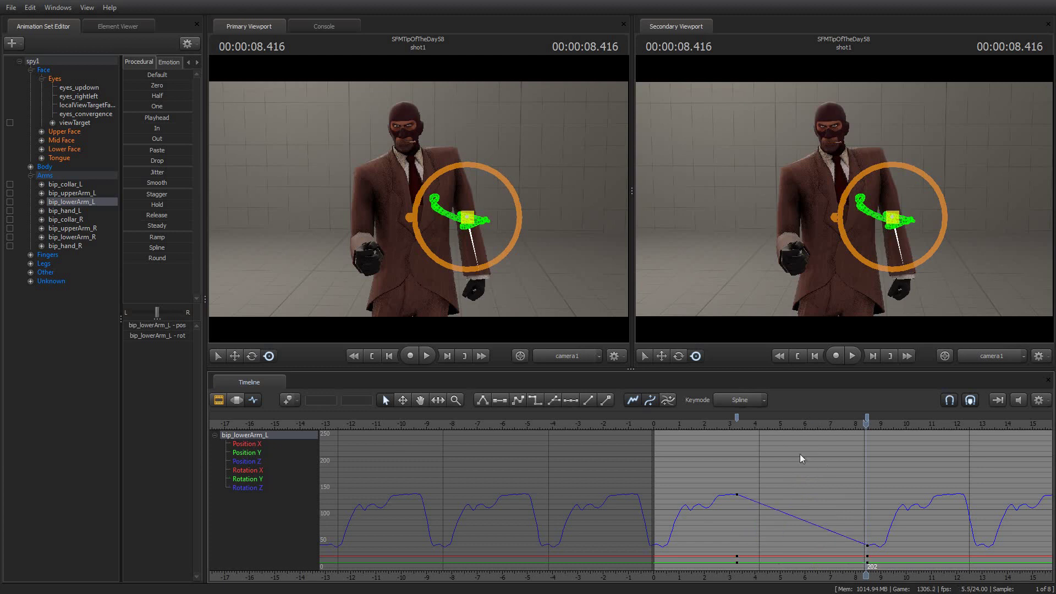
click(737, 419)
key(Delete)
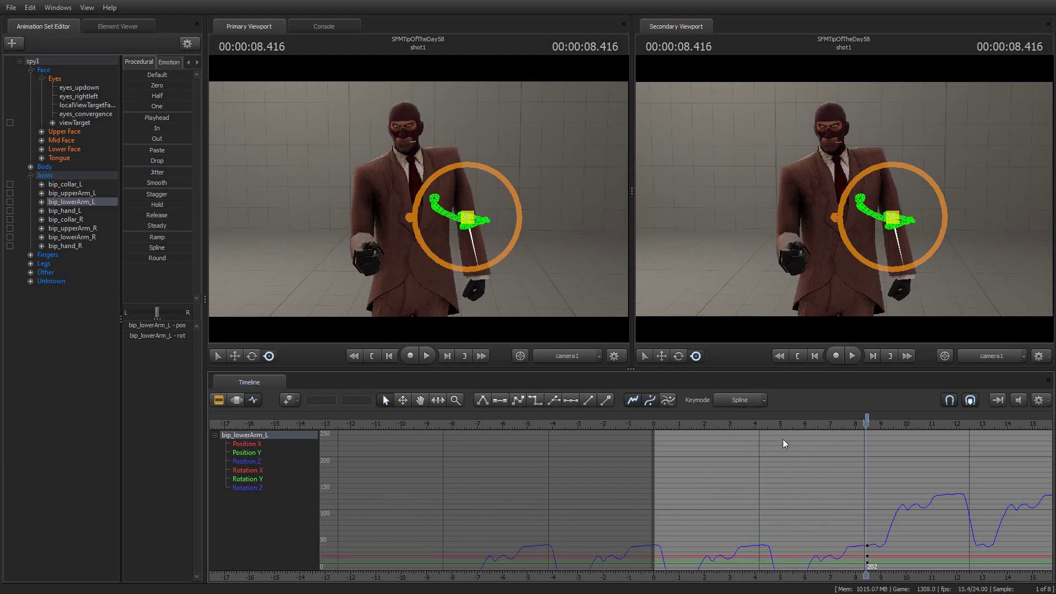
scroll(844, 460, down, 3)
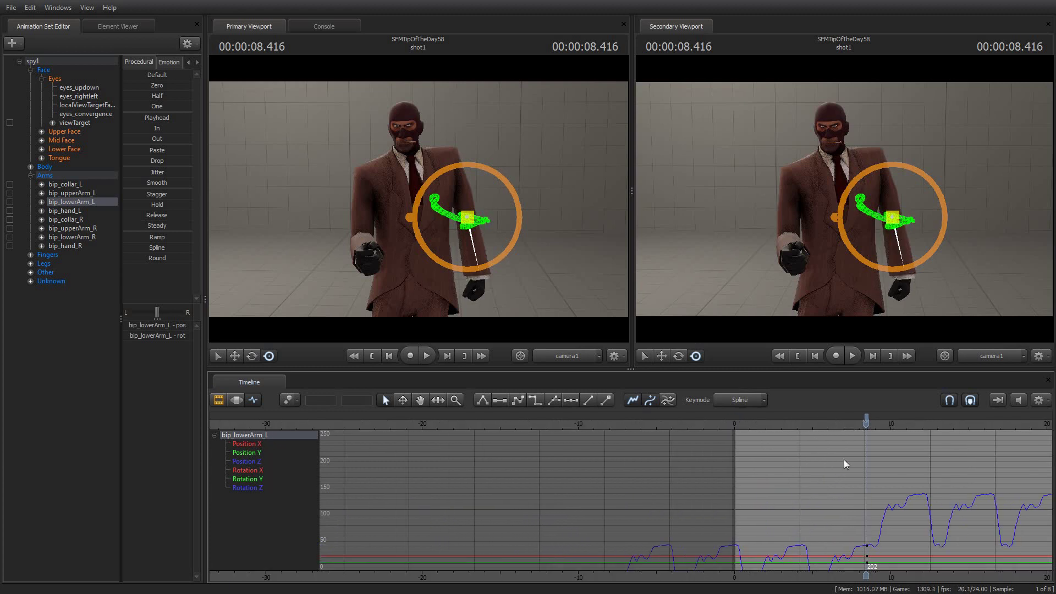
click(866, 421)
scroll(843, 501, down, 4)
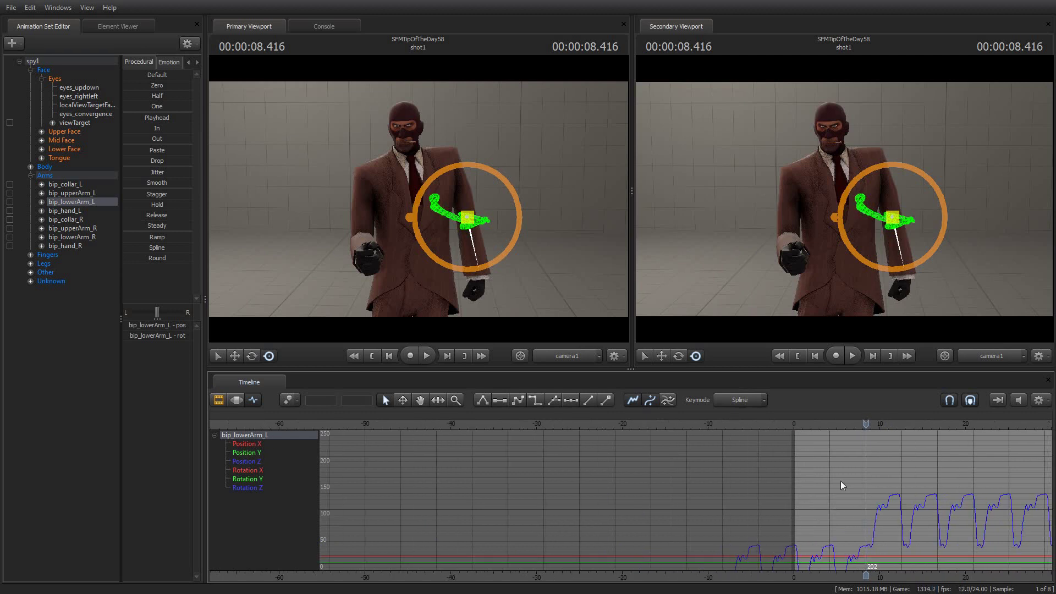
Add bookmark keys at frames 79 and 151, then select and zoom in on the frame 151 Rotation Z key.
click(840, 482)
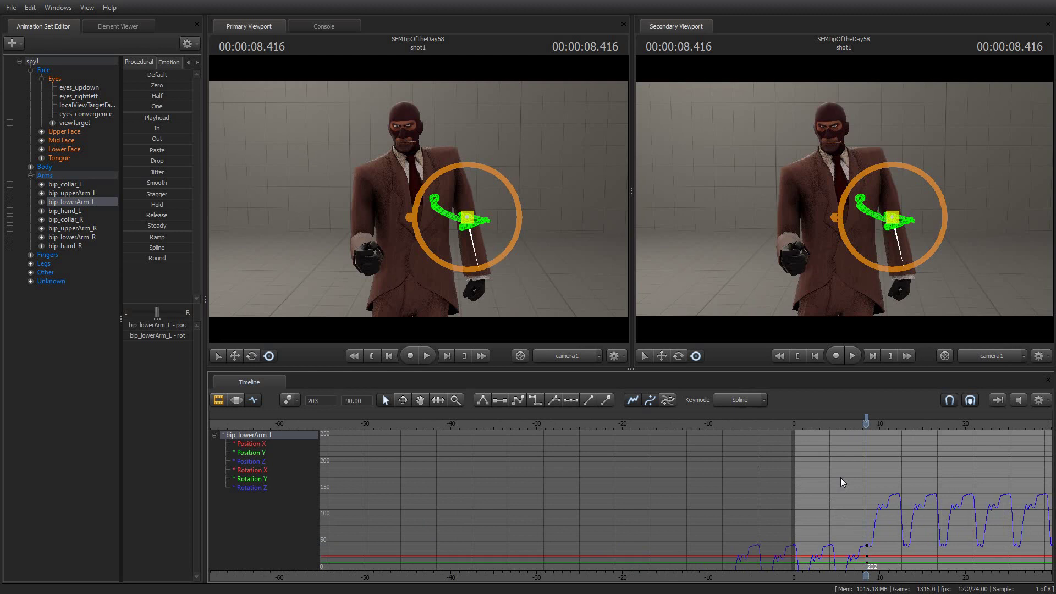
click(850, 515)
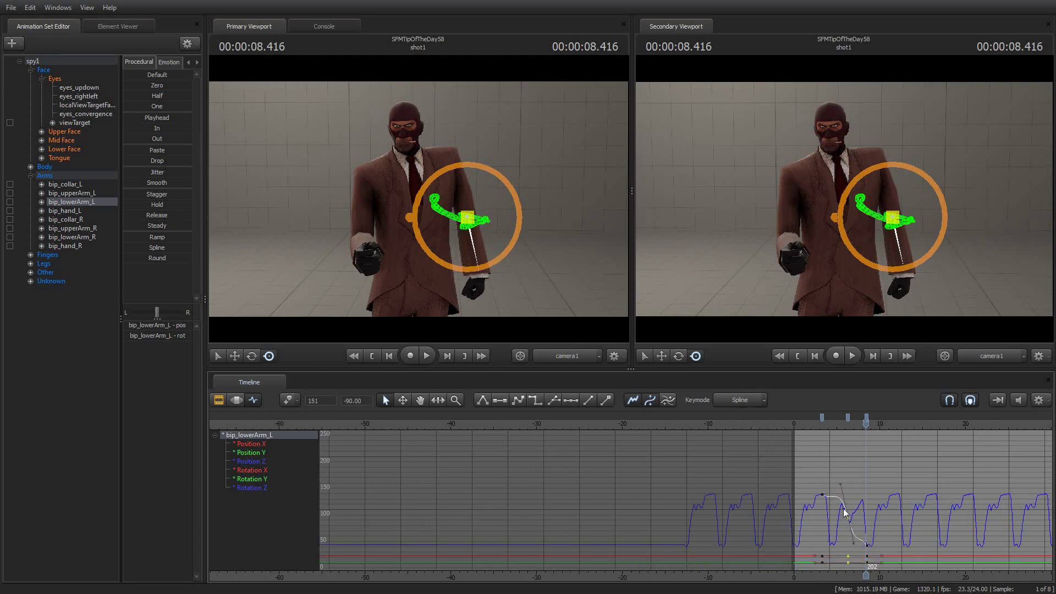
click(844, 510)
scroll(869, 529, up, 4)
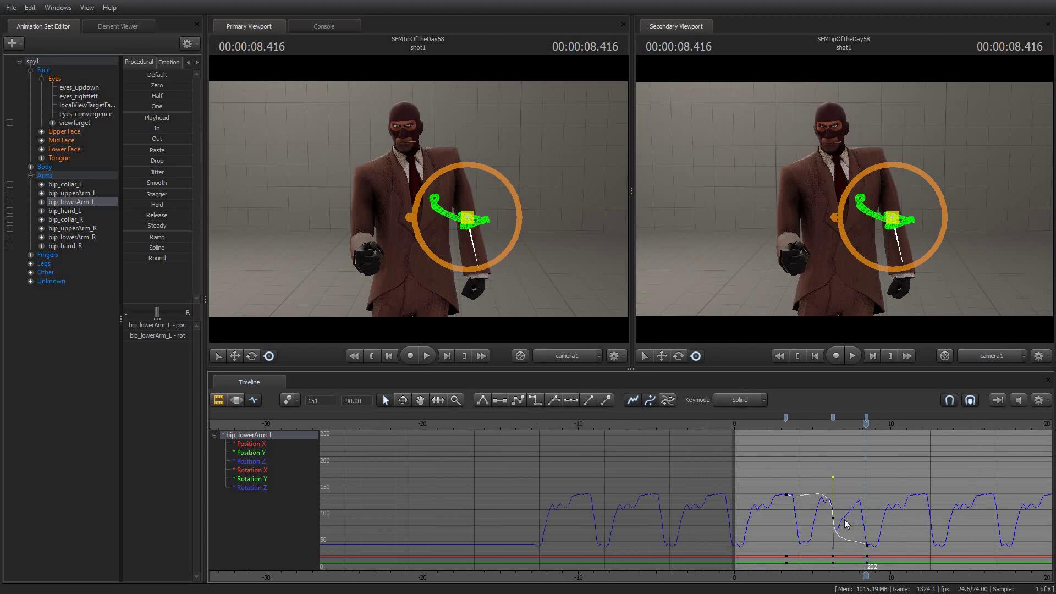
click(780, 518)
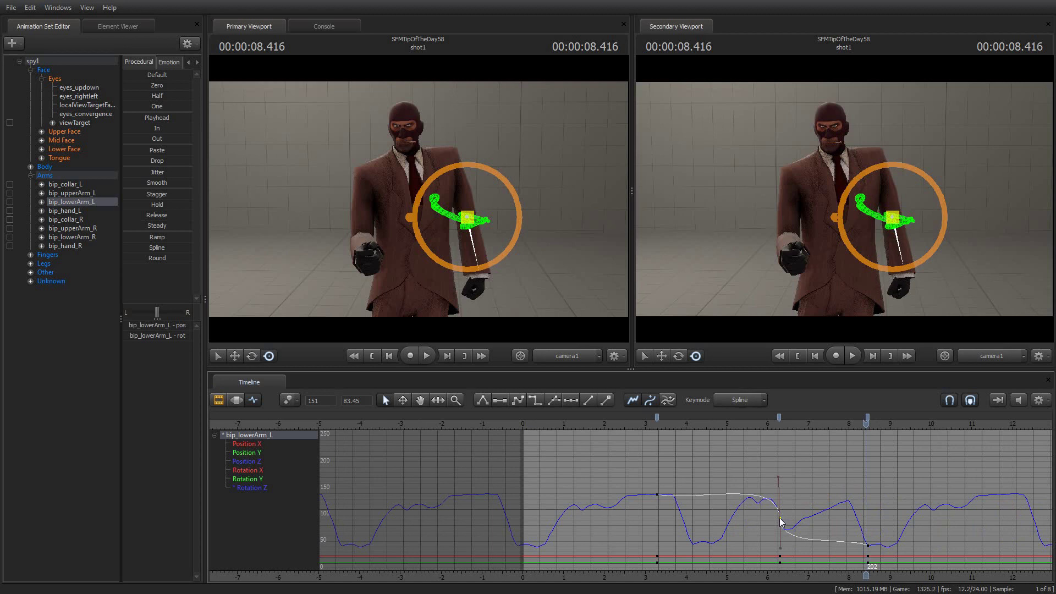
scroll(780, 517, up, 3)
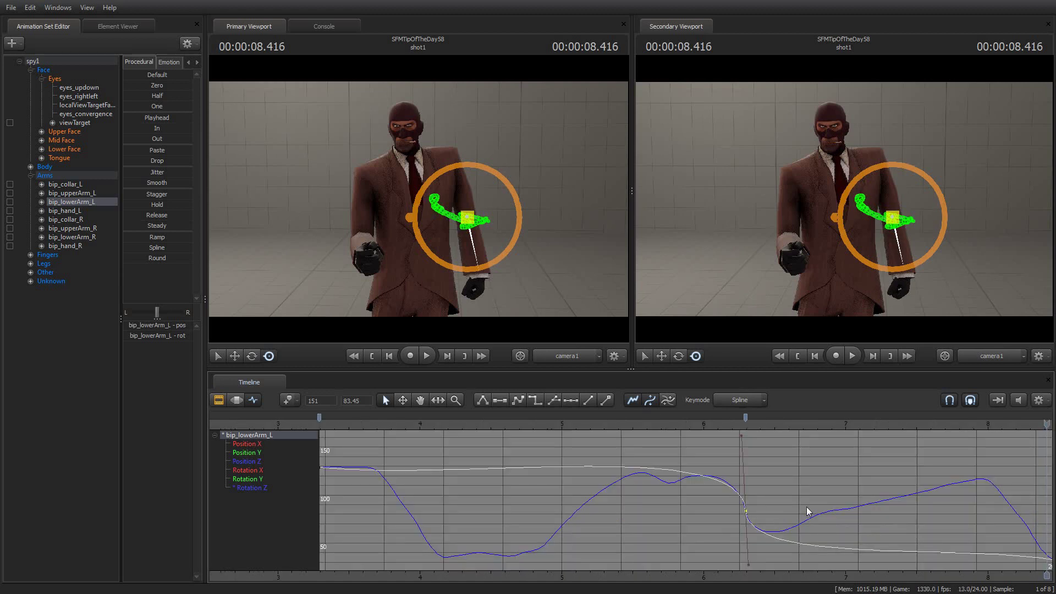
scroll(812, 512, down, 2)
scroll(813, 509, down, 3)
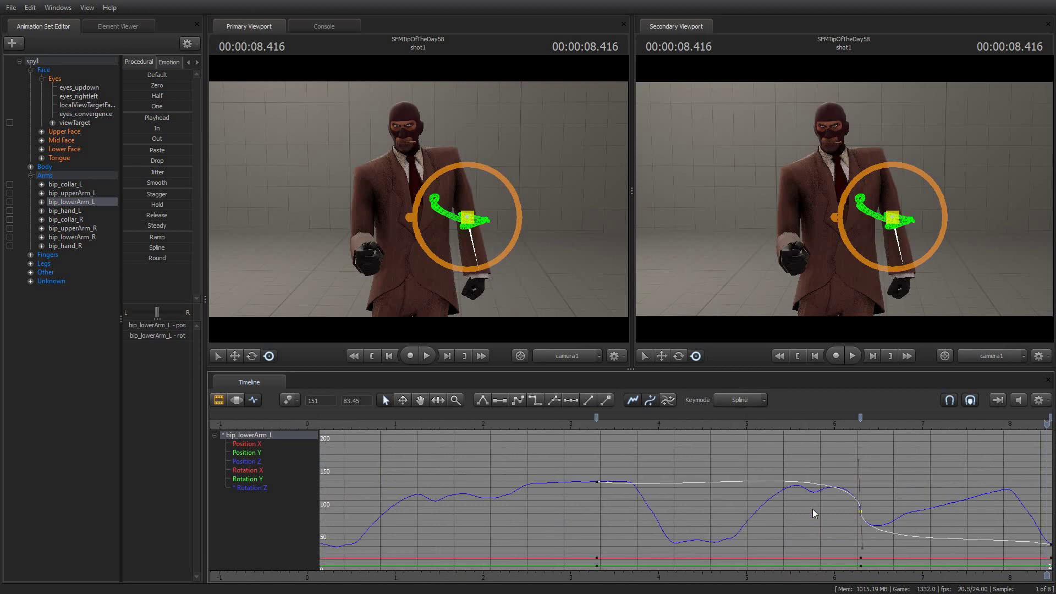
drag(919, 584, 801, 573)
scroll(819, 512, down, 2)
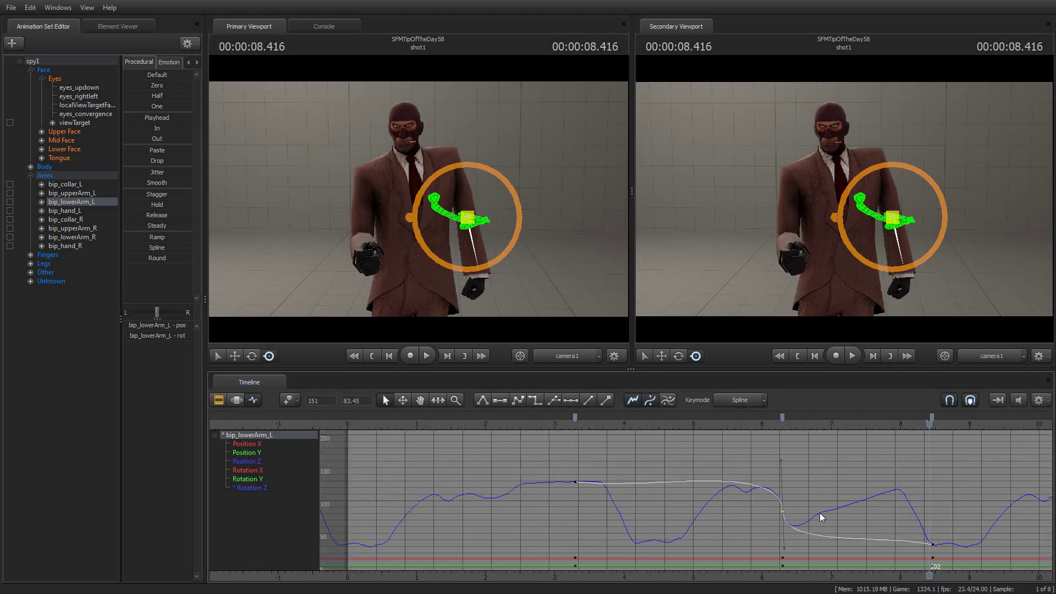